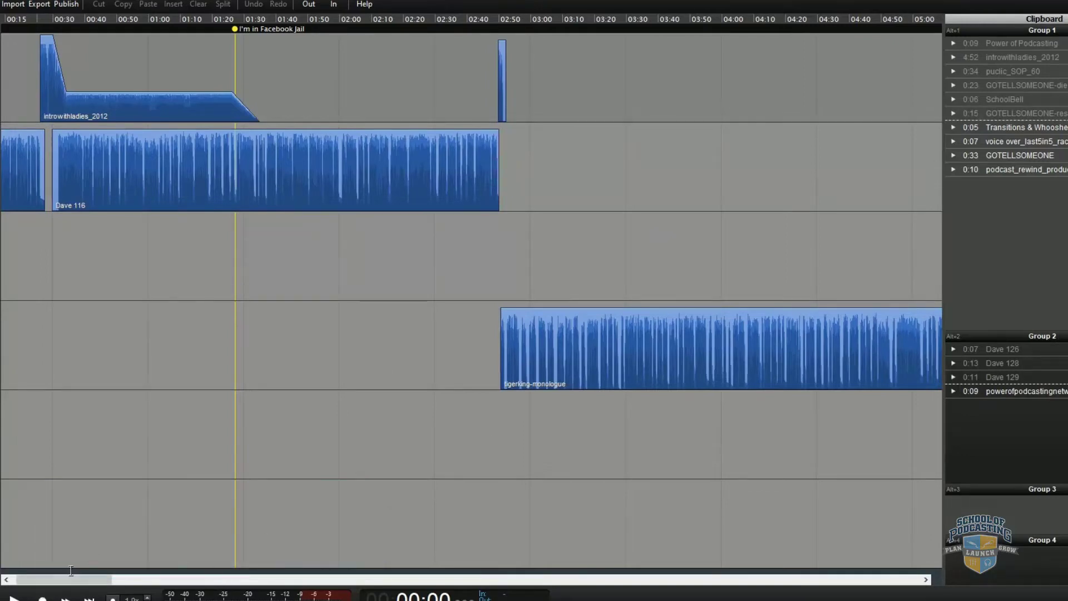
- Bring up the podcast session with its intro, Dave 116 and tigerking clips on the timeline
mouse_move(71, 580)
left_mouse_down()
mouse_move(124, 590)
mouse_move(65, 590)
left_mouse_up()
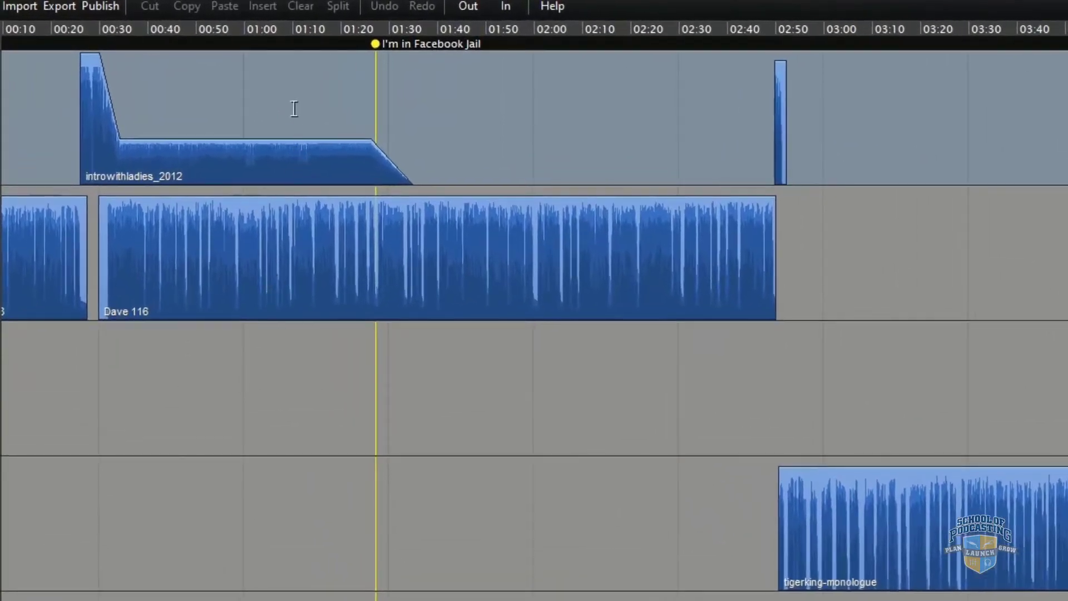
- Cut the 01:00–01:10 range across all tracks, then undo the cut
mouse_move(276, 95)
left_mouse_down()
mouse_move(334, 250)
mouse_move(319, 394)
mouse_move(332, 542)
left_mouse_up()
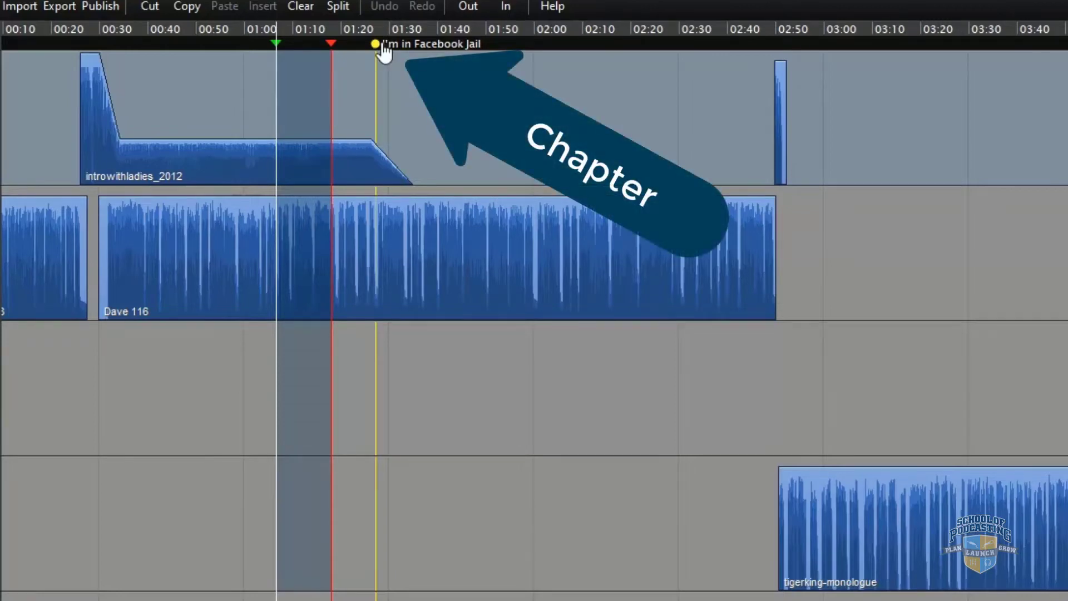
left_click(151, 6)
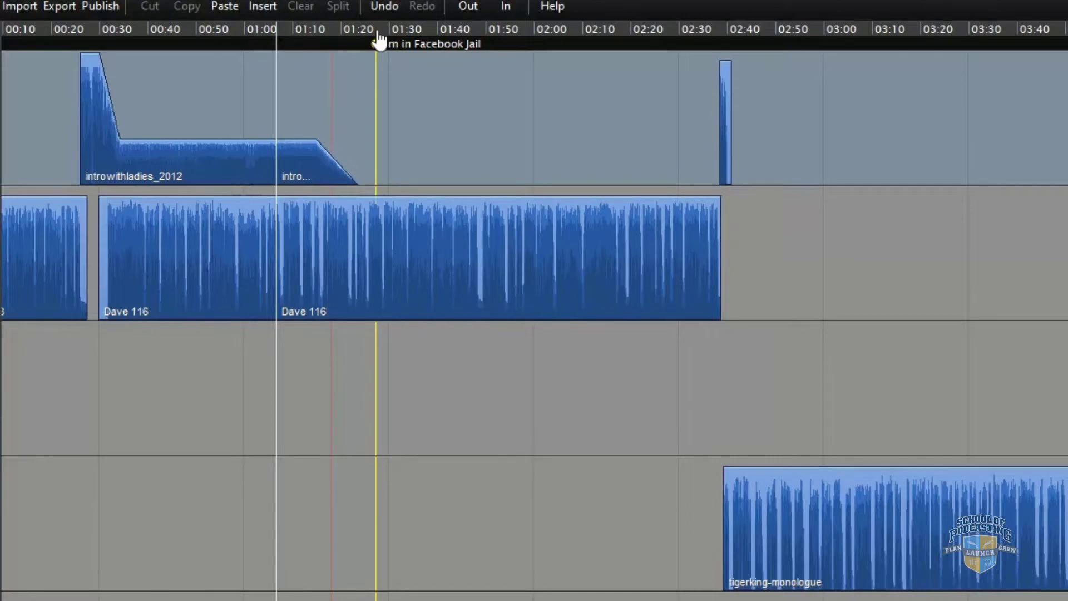
key("ctrl+z")
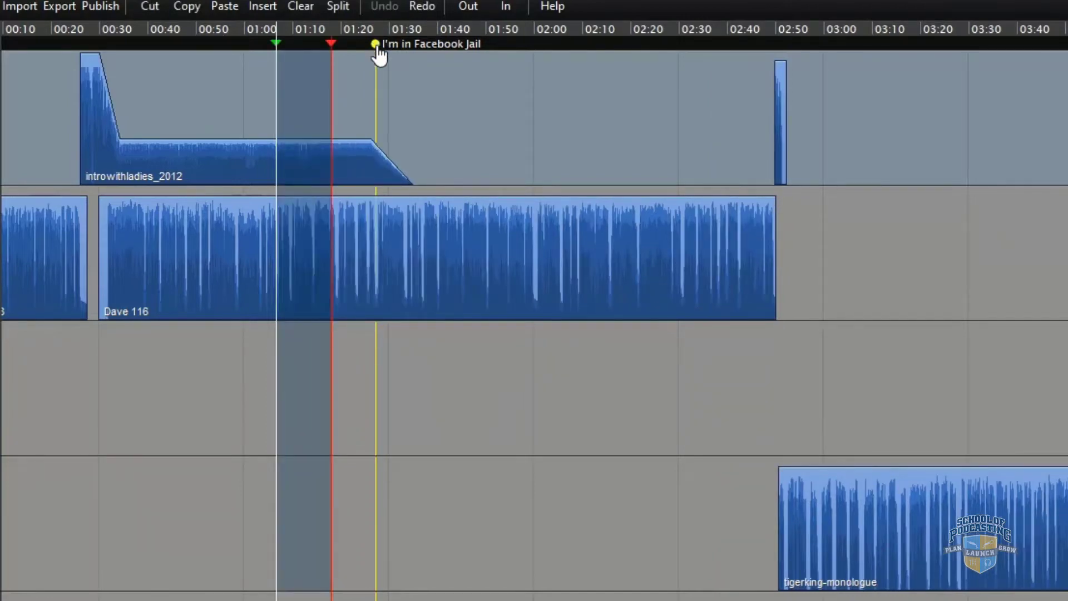
- Add a new chapter marker at 20:40 from the time ruler's context menu
mouse_move(378, 54)
left_mouse_down()
mouse_move(482, 58)
mouse_move(389, 61)
left_mouse_up()
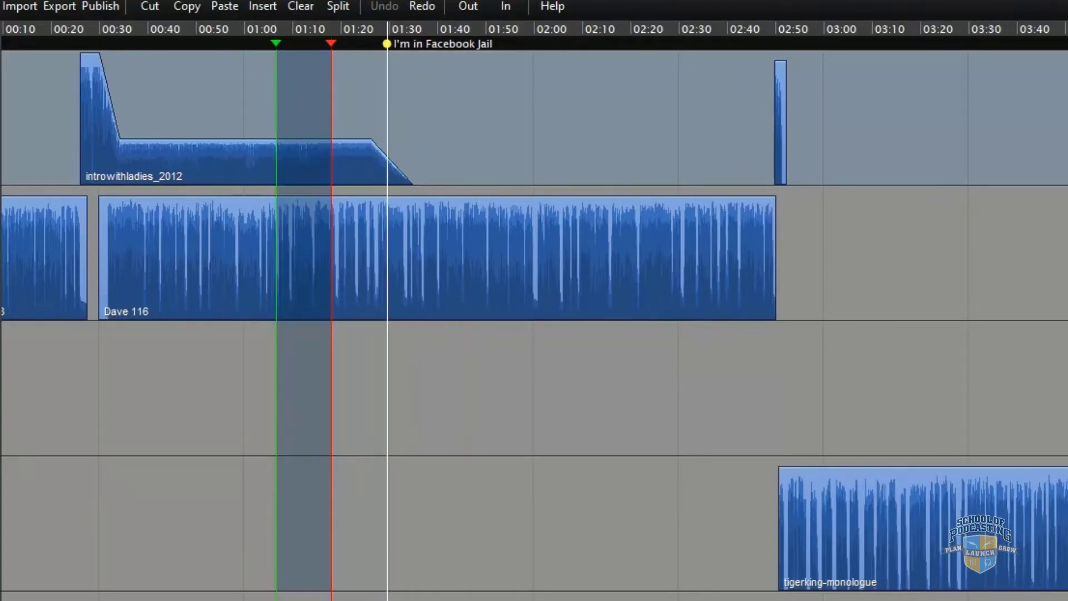
scroll(534, 311, "right", 20)
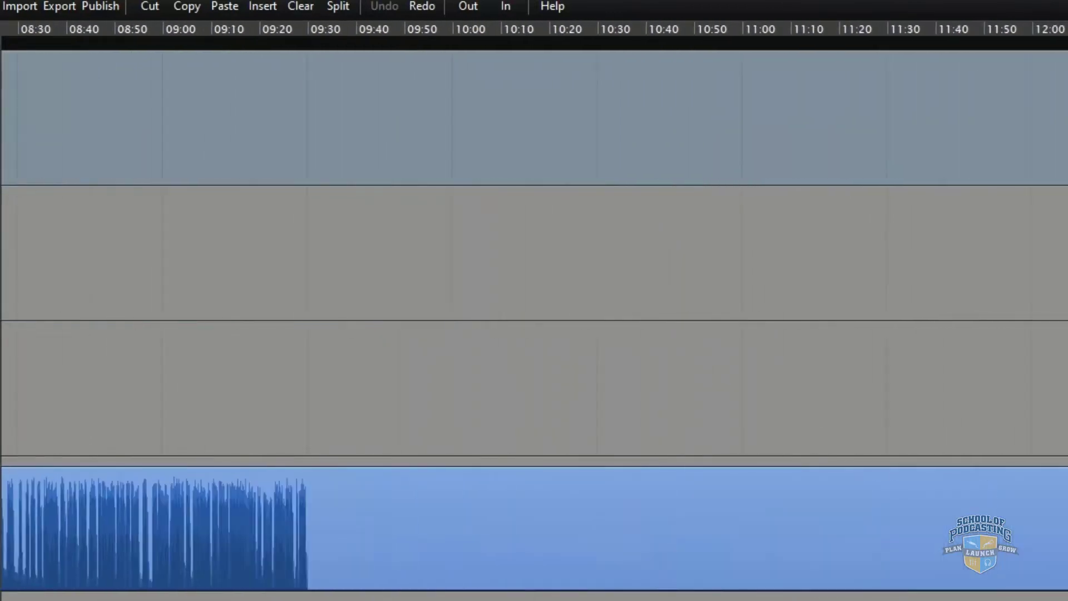
scroll(535, 311, "left", 1)
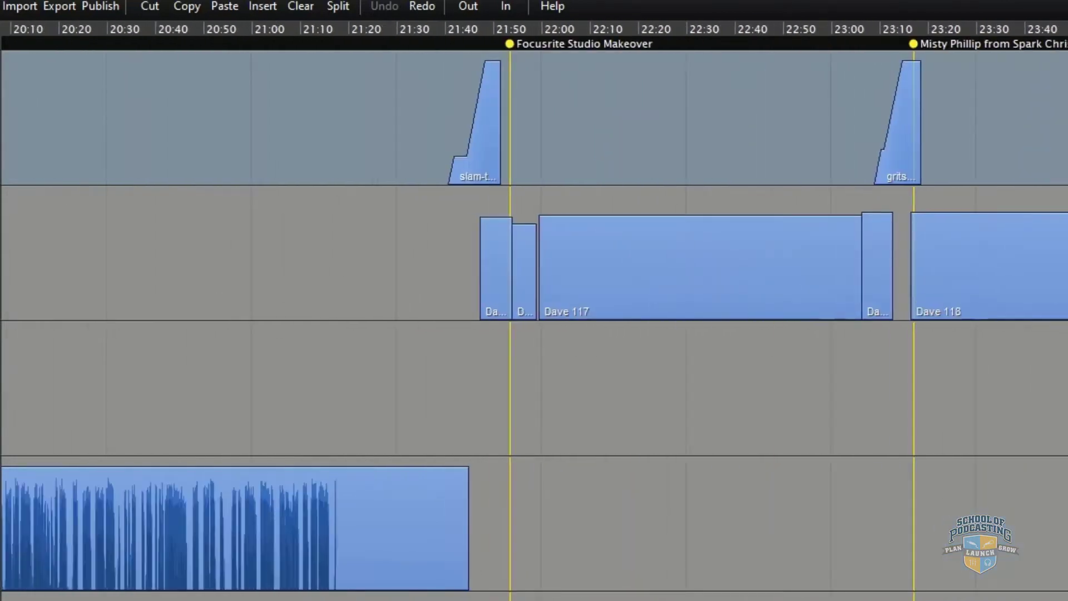
left_click(184, 34)
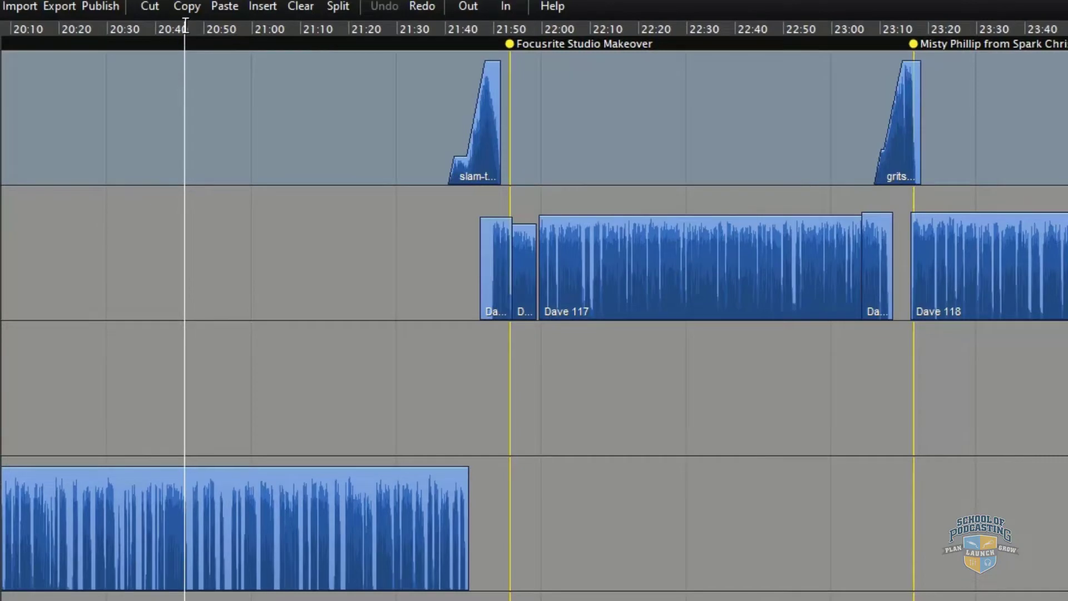
right_click(186, 25)
left_click(199, 58)
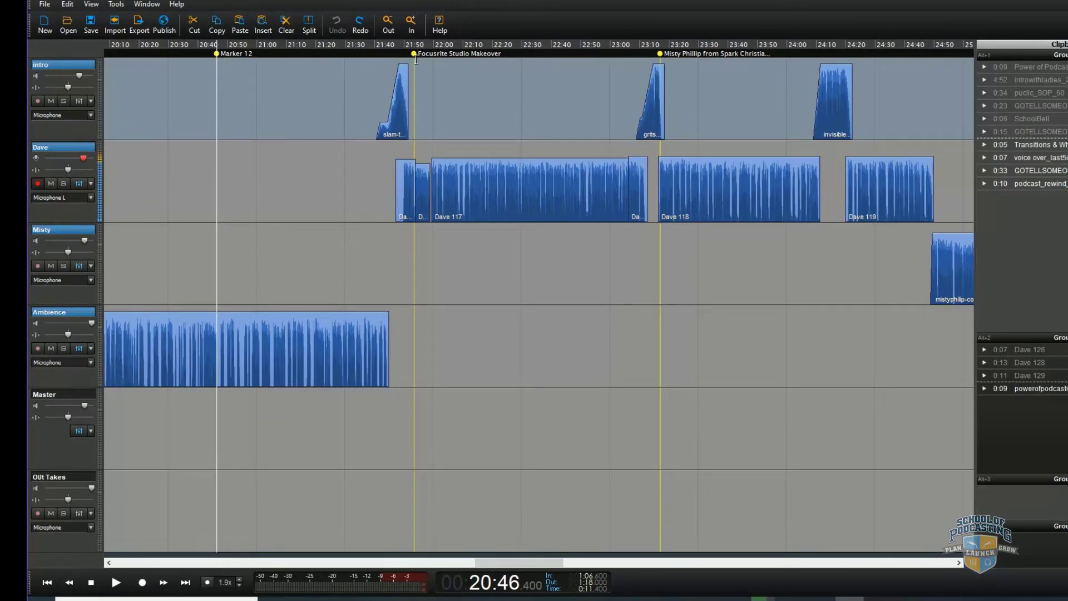
- Show the Chapters panel via View > Chapters and reposition it above the timeline
left_click(90, 4)
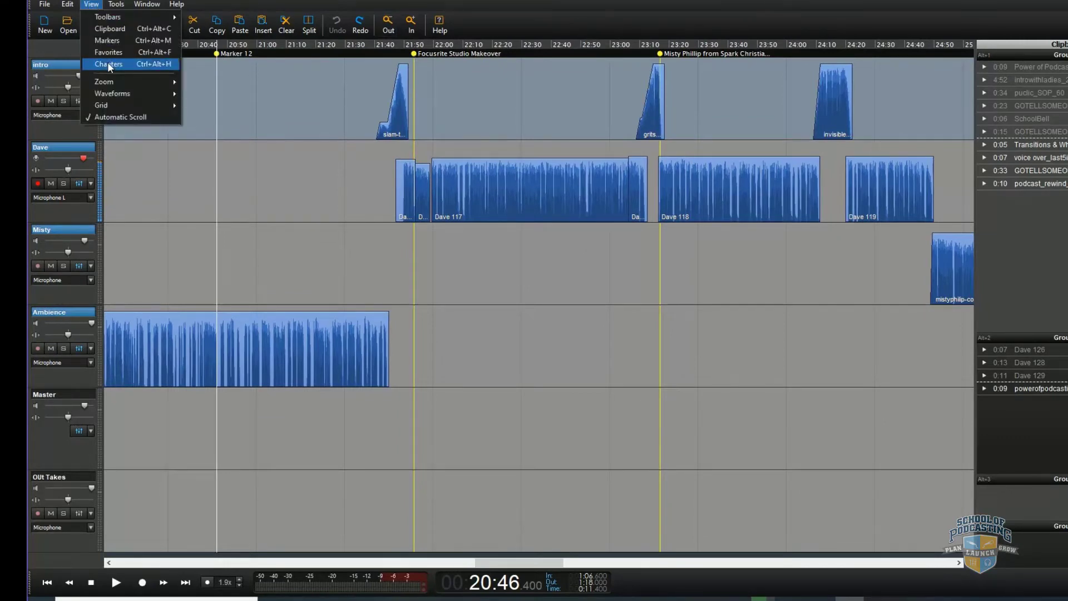
left_click(152, 64)
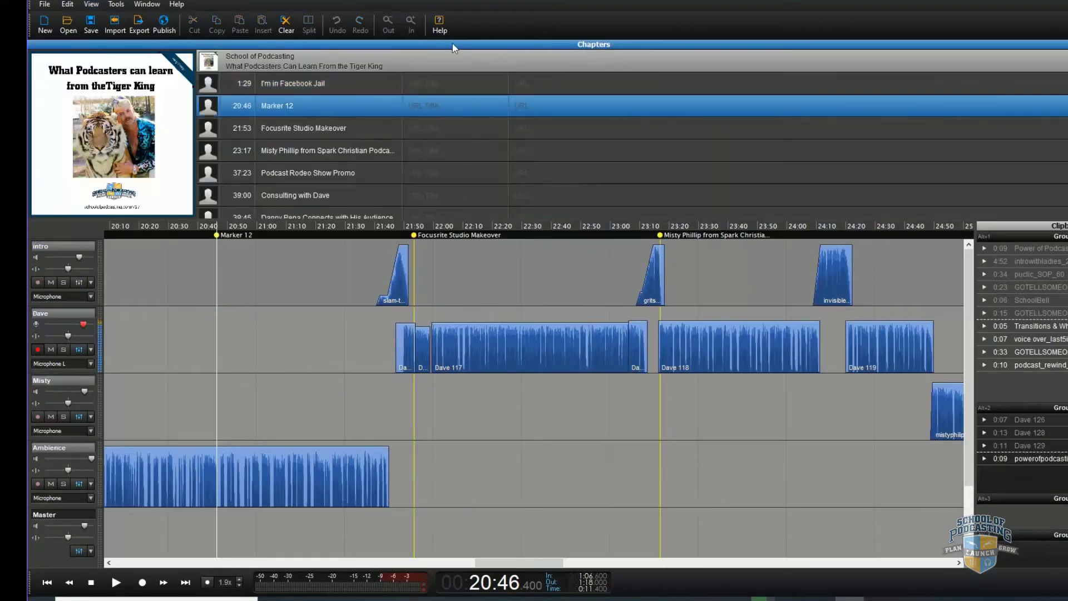
left_click_drag(605, 49, 998, 249)
left_click_drag(881, 230, 161, 15)
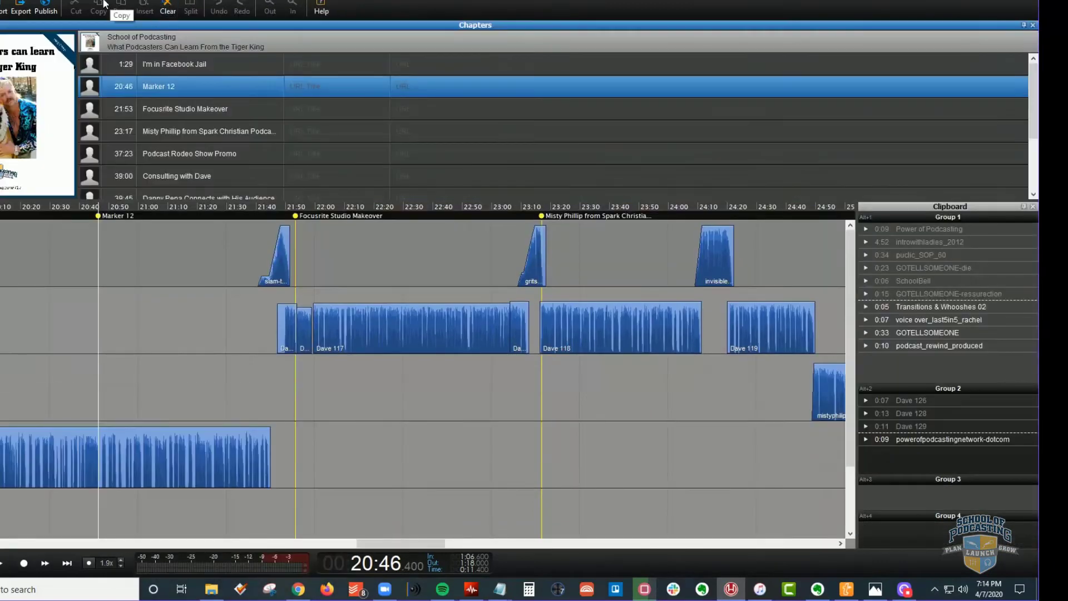
left_click_drag(84, 24, 652, 4)
- Jump between chapters: Focusrite Studio Makeover, 23:17, and Podcast Rodeo Show Promo
left_click(159, 113)
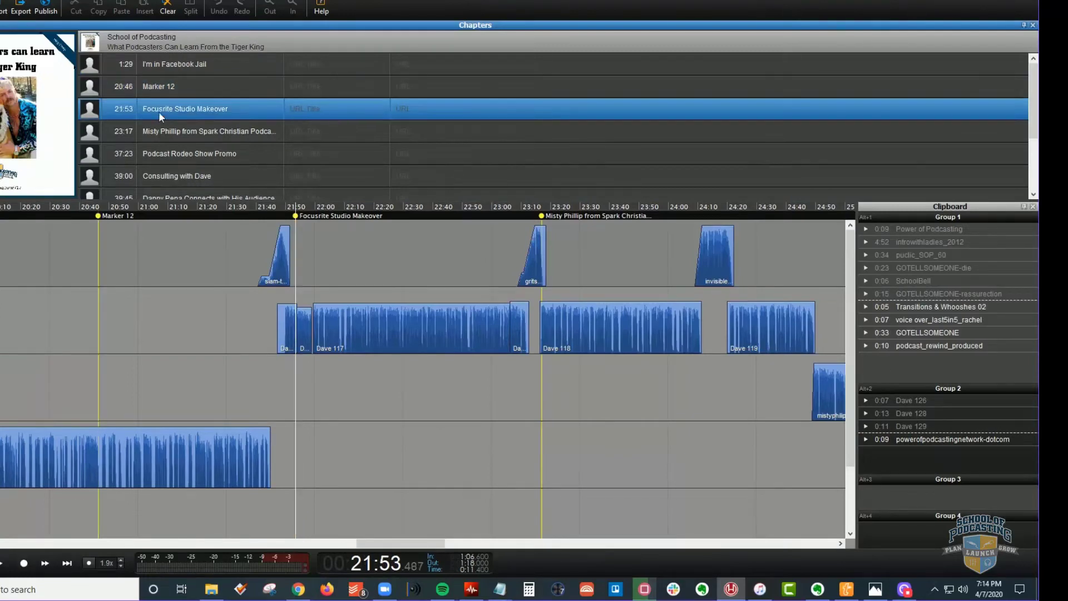
right_click(159, 113)
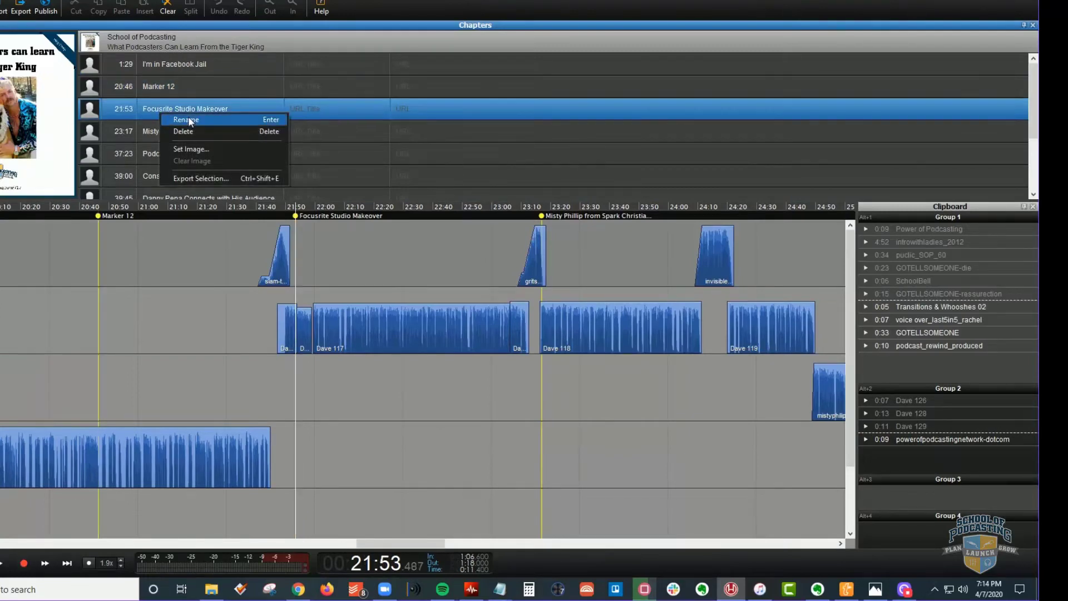
left_click(191, 45)
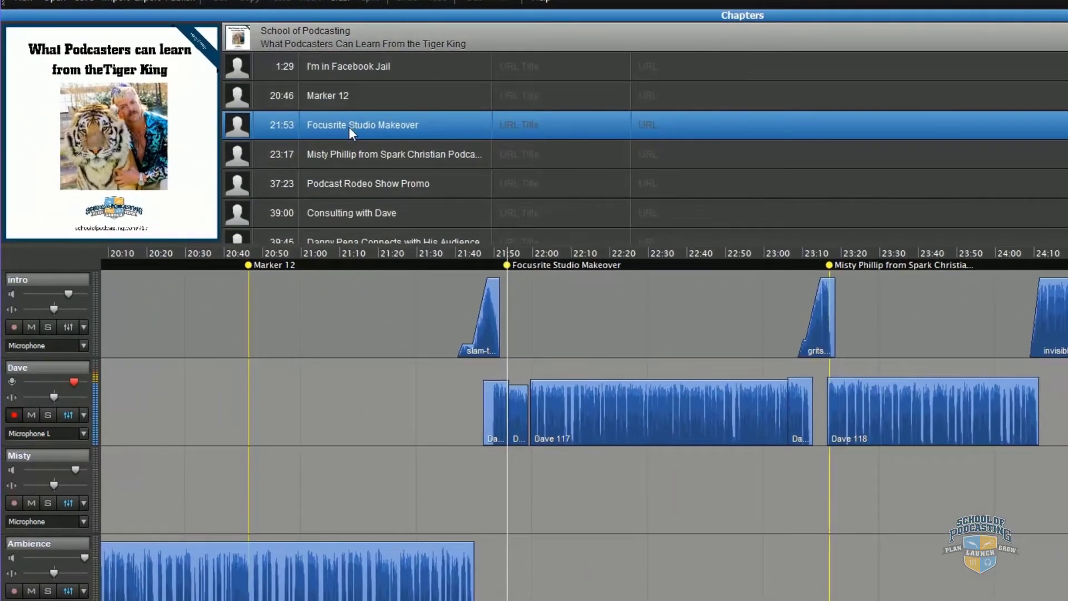
left_click(345, 153)
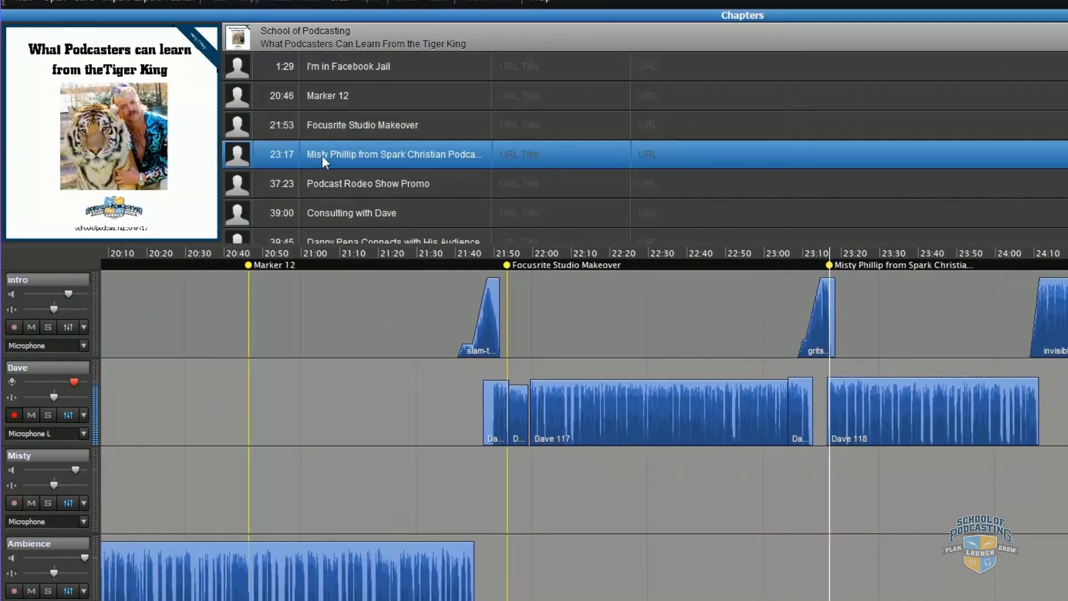
left_click(350, 186)
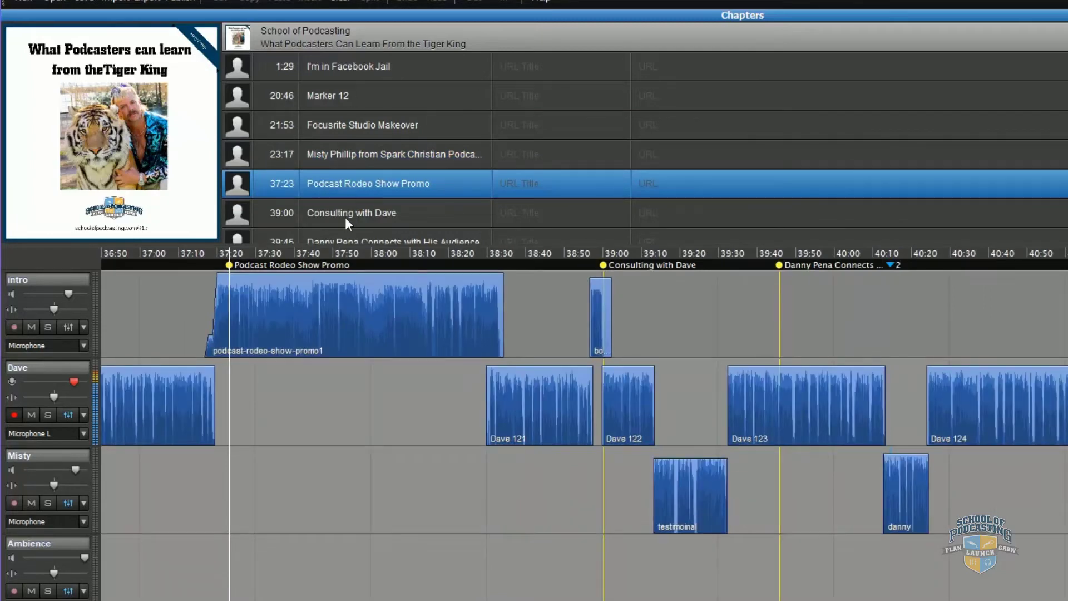
- Copy all ten chapters as text and paste them into a blank Notepad page
right_click(505, 36)
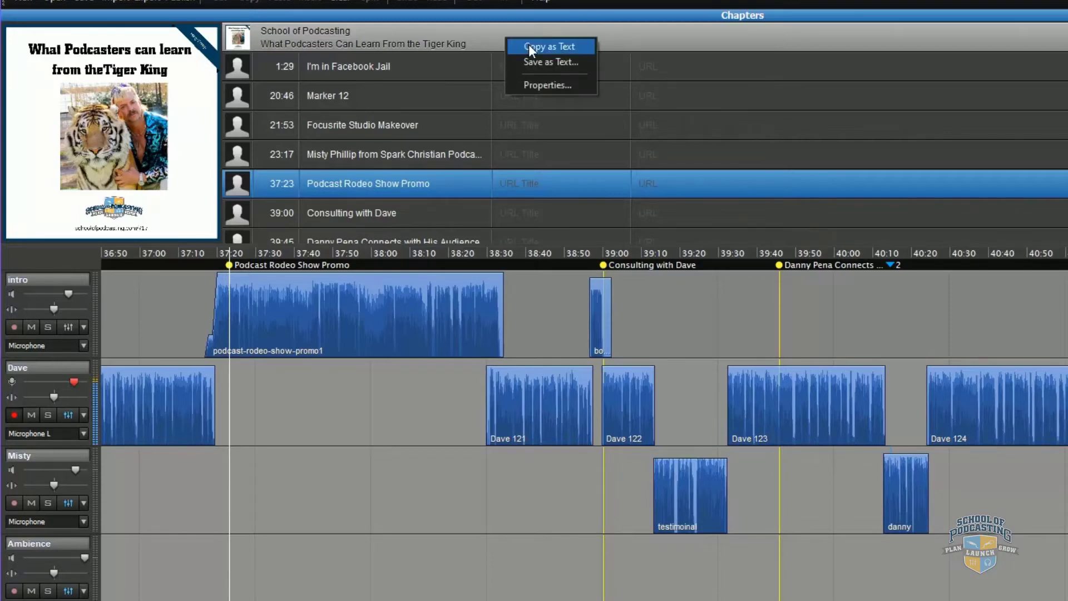
left_click(529, 47)
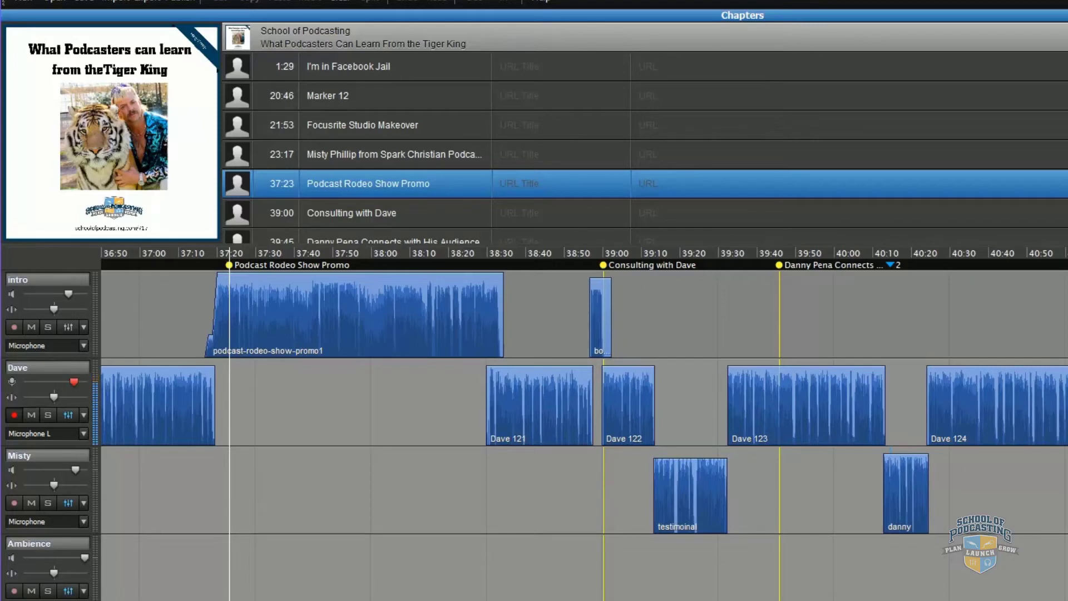
key("alt+Tab")
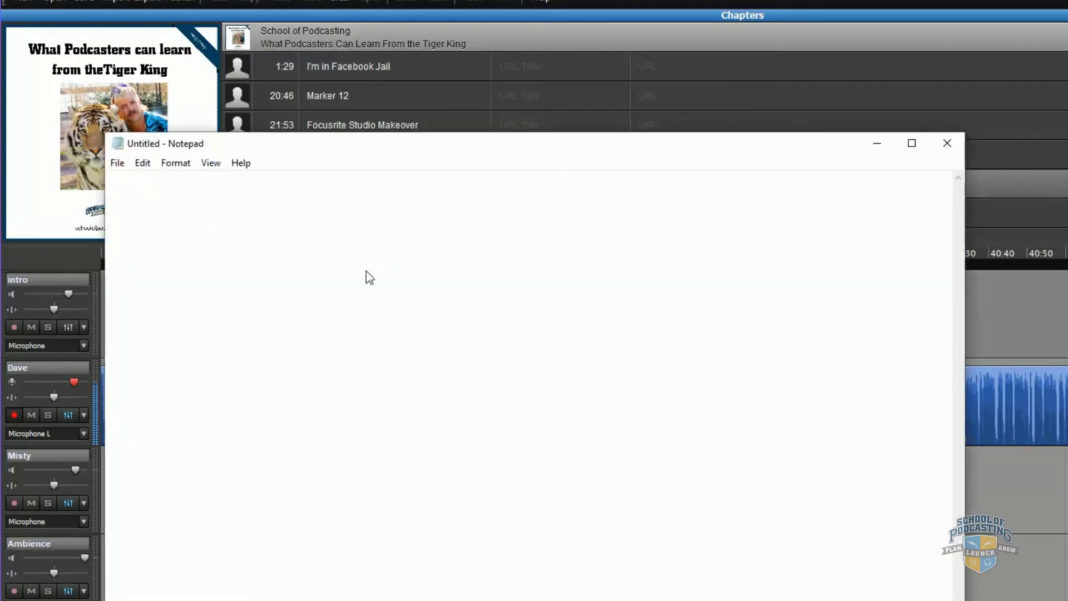
right_click(366, 271)
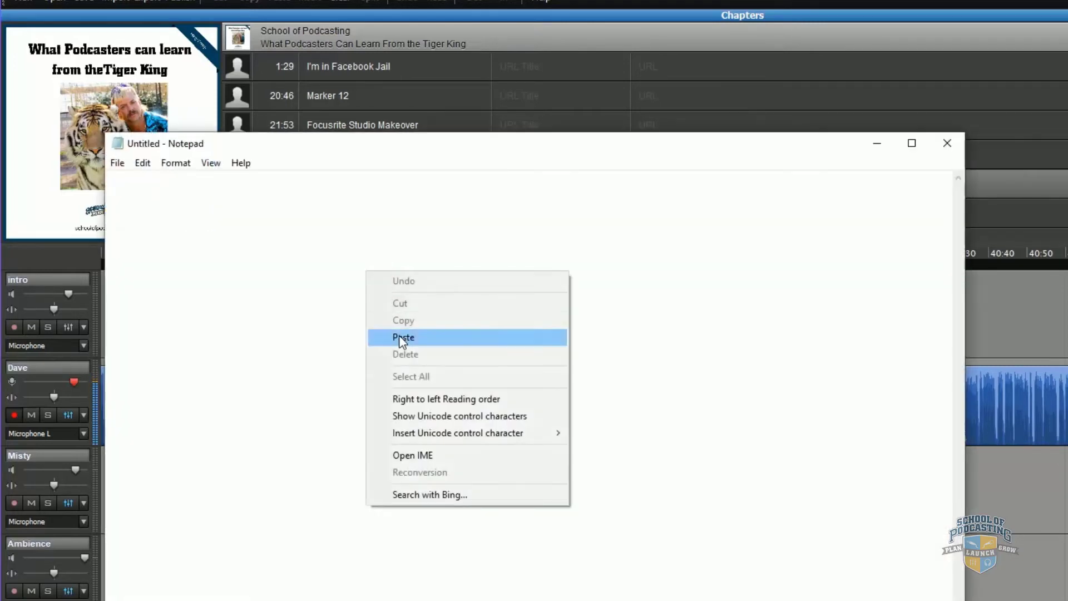
left_click(399, 335)
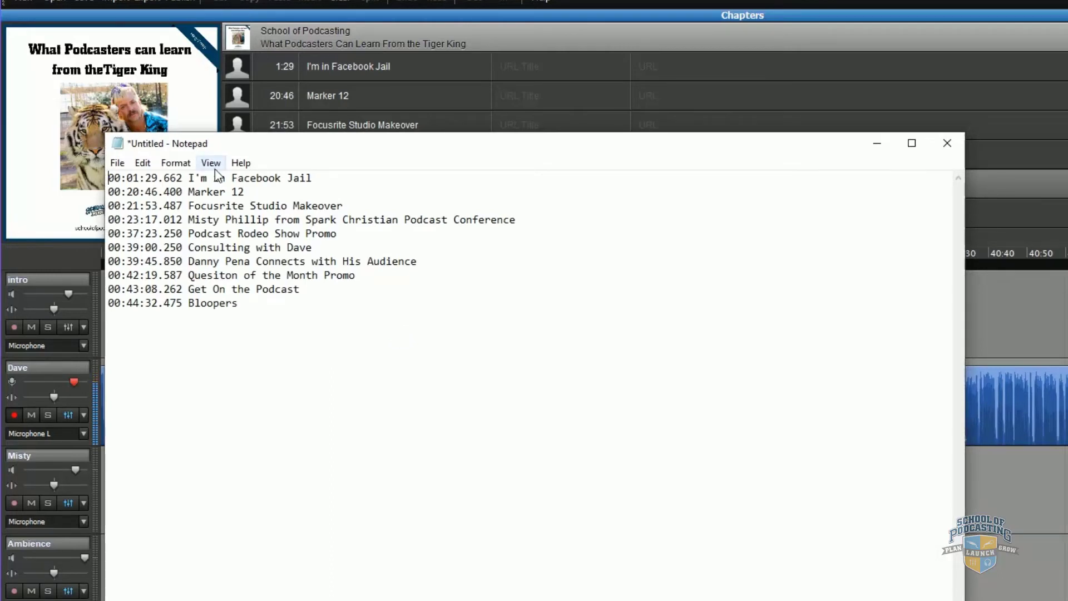
- Delete the leading 00: hours prefix from all ten chapter timestamps
key("Delete")
key("Delete")
key("Delete")
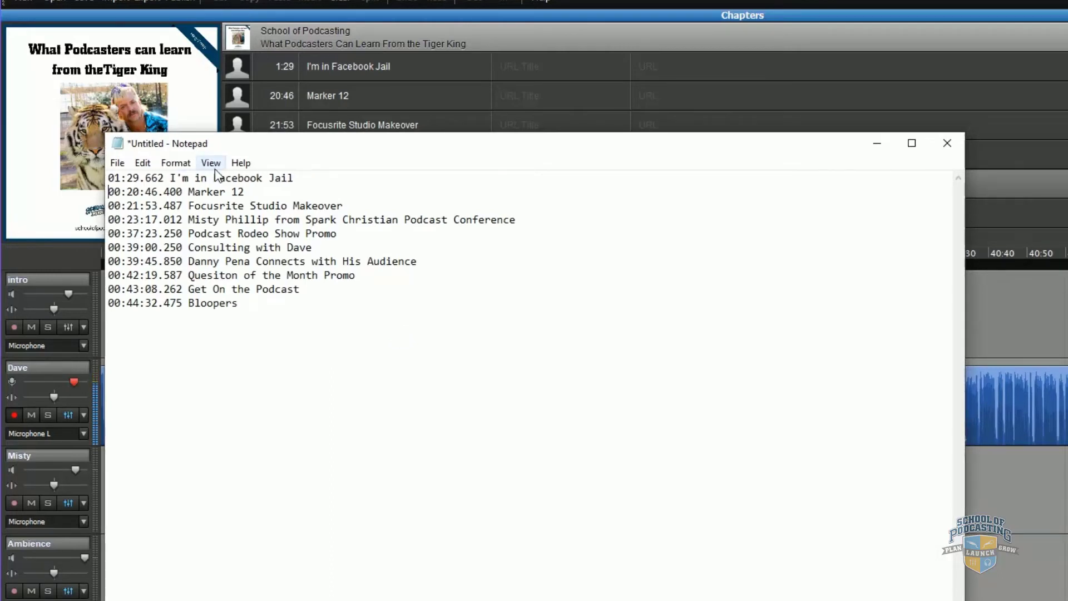
key("Delete")
key("Delete")
key("Delete")
key("Down")
key("Delete")
key("Delete")
key("Delete")
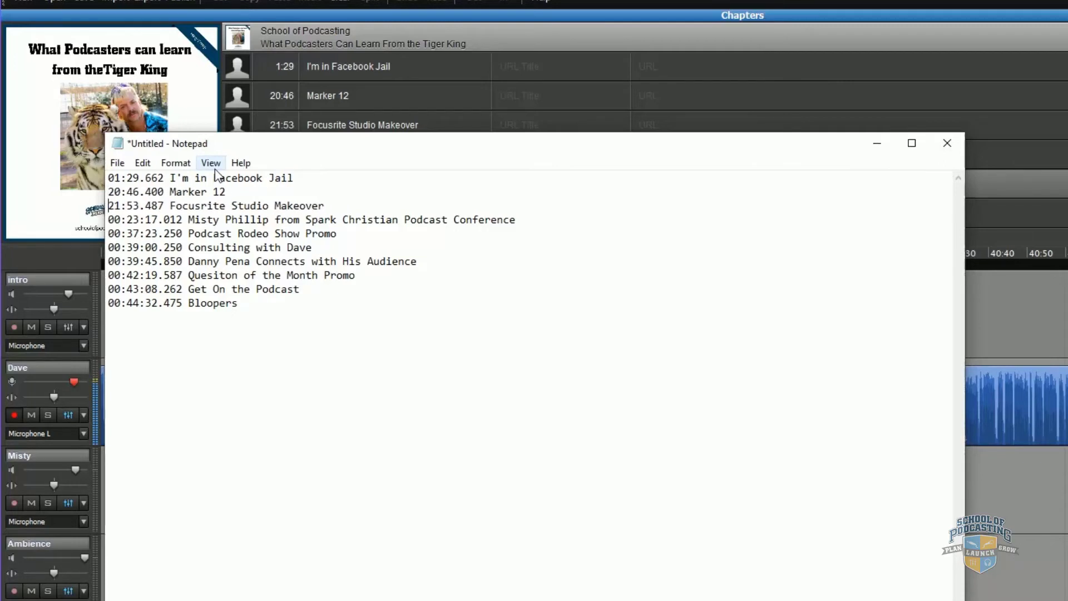
key("Down")
key("Delete")
key("Delete")
key("Delete")
key("Down")
key("Delete")
key("Delete")
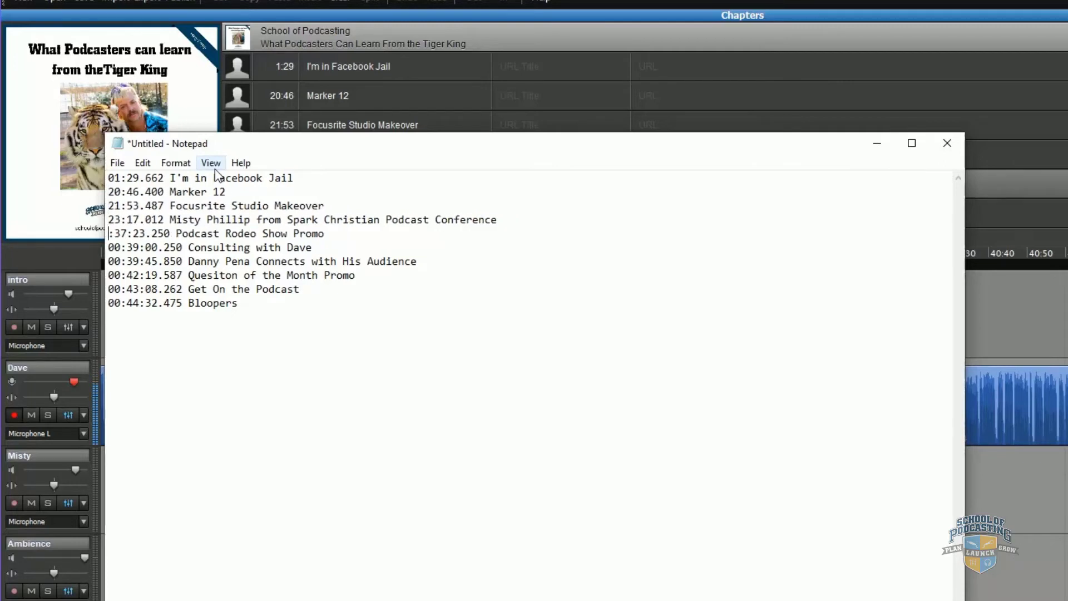
key("Delete")
key("Down")
key("Delete")
key("Delete")
key("Delete")
key("Down")
key("Delete")
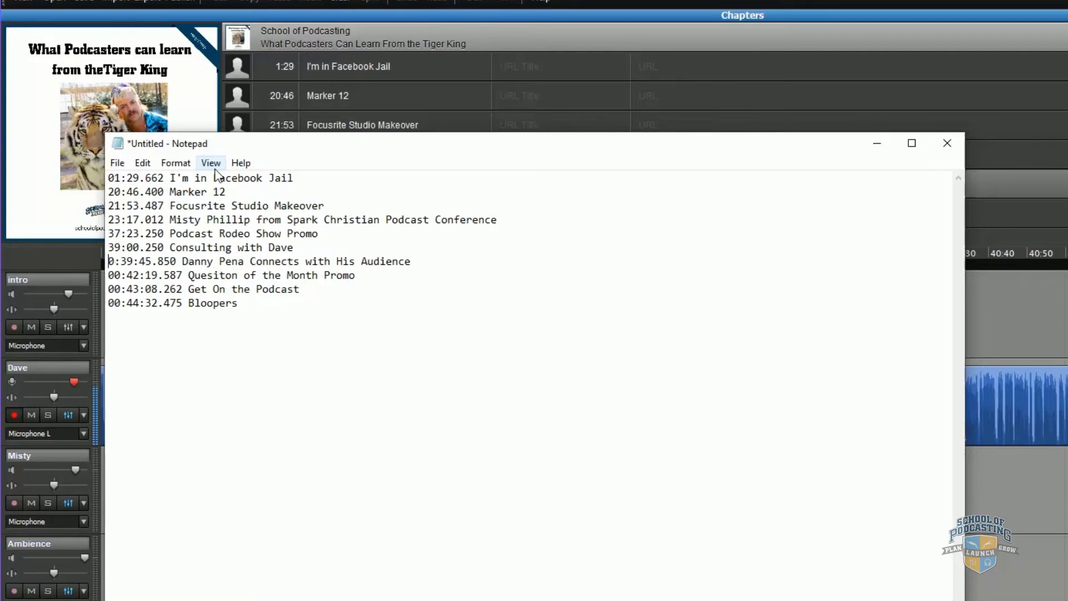
key("Delete")
key("Delete")
key("Delete")
key("Delete")
key("Delete")
key("Down")
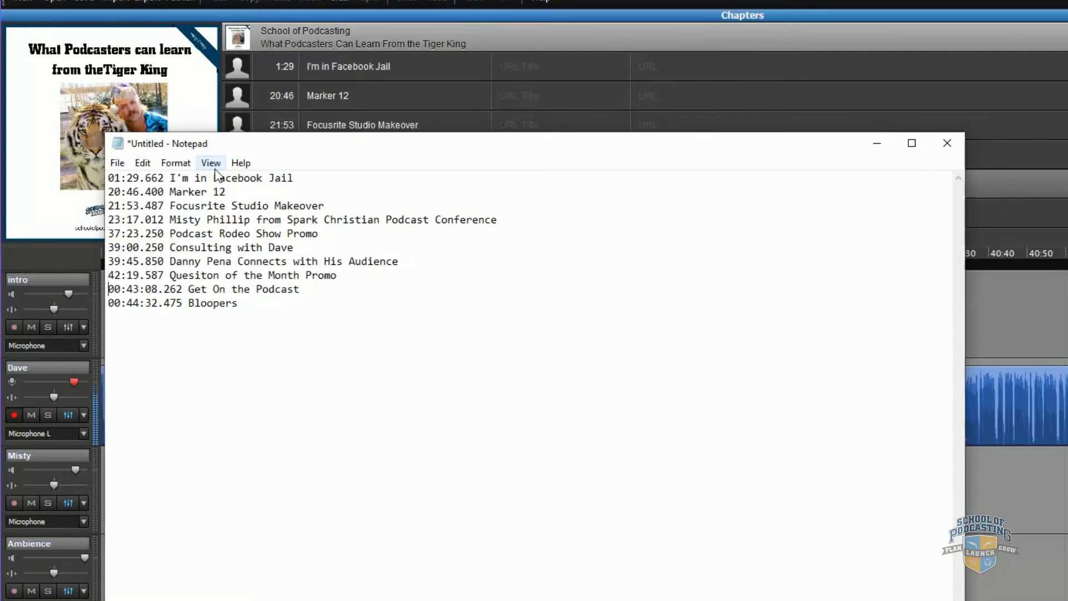
key("Delete")
key("Delete")
key("Delete")
key("Down")
key("Delete")
key("Delete")
key("Delete")
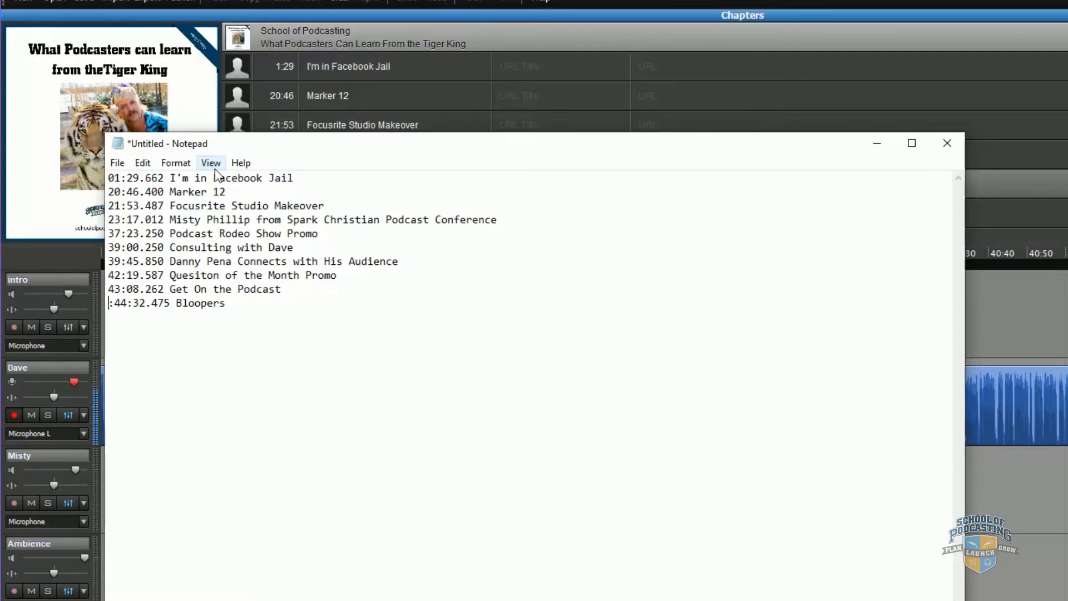
- Strip the trailing milliseconds from each timestamp, leaving MM:SS values
key("Up")
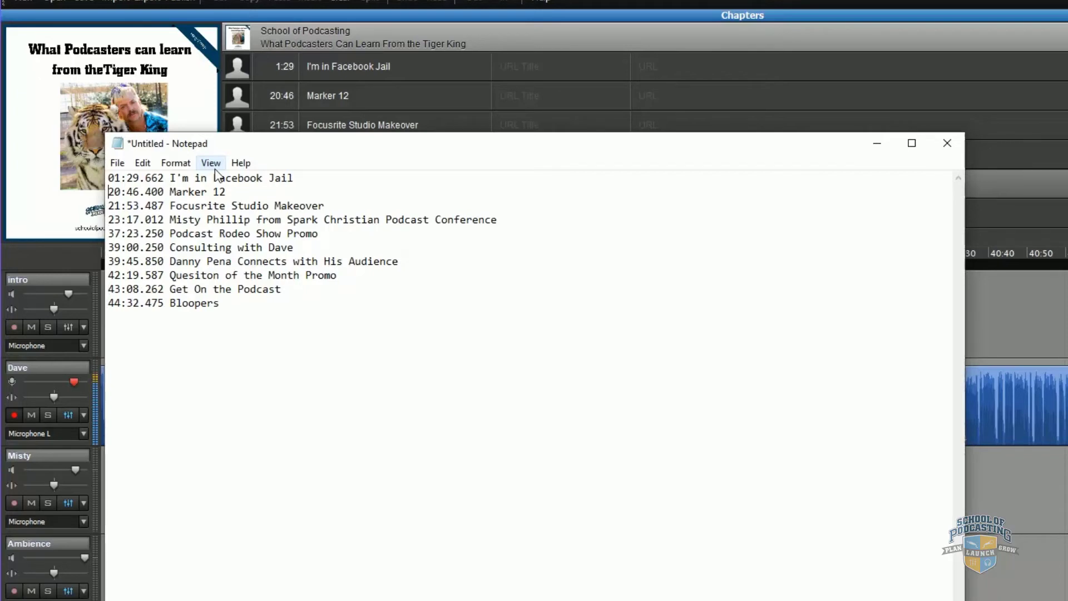
key("Up")
key("Right")
key("Delete")
key("Delete")
key("Delete")
key("Delete")
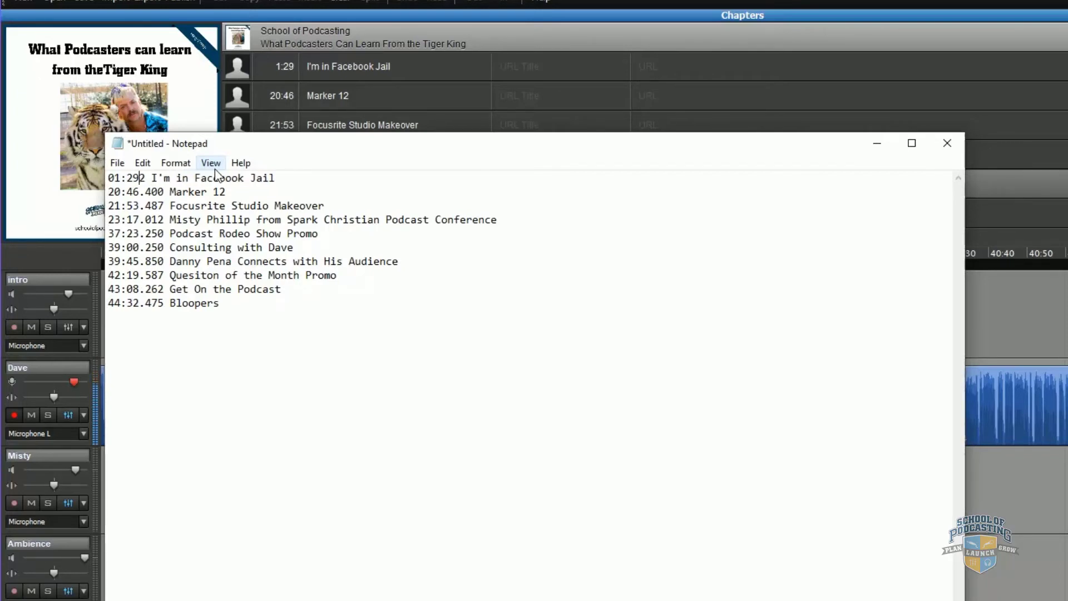
key("Down")
key("Delete")
key("Delete")
key("Delete")
key("Delete")
key("Down")
key("Delete")
key("Delete")
key("Delete")
key("Delete")
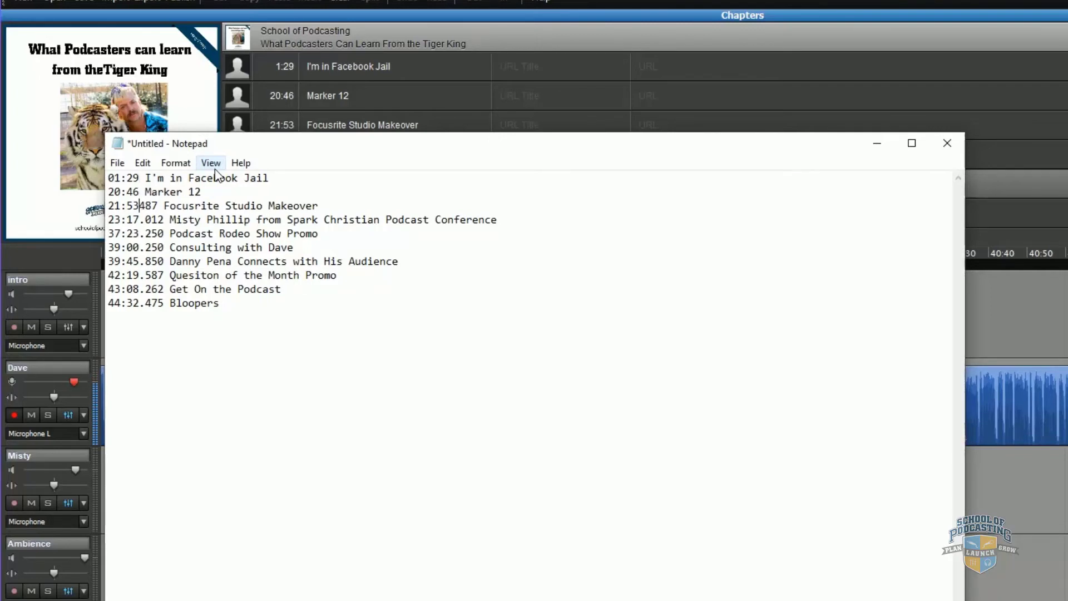
key("Down")
key("Delete")
key("Delete")
key("Delete")
key("Delete")
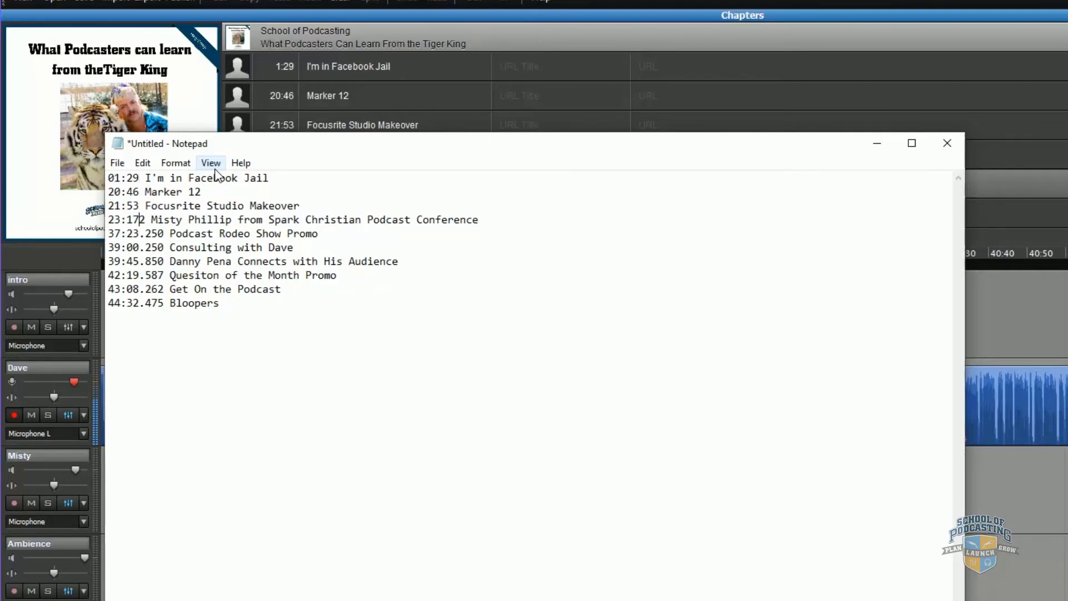
key("Up")
key("Delete")
key("Delete")
key("Delete")
key("Delete")
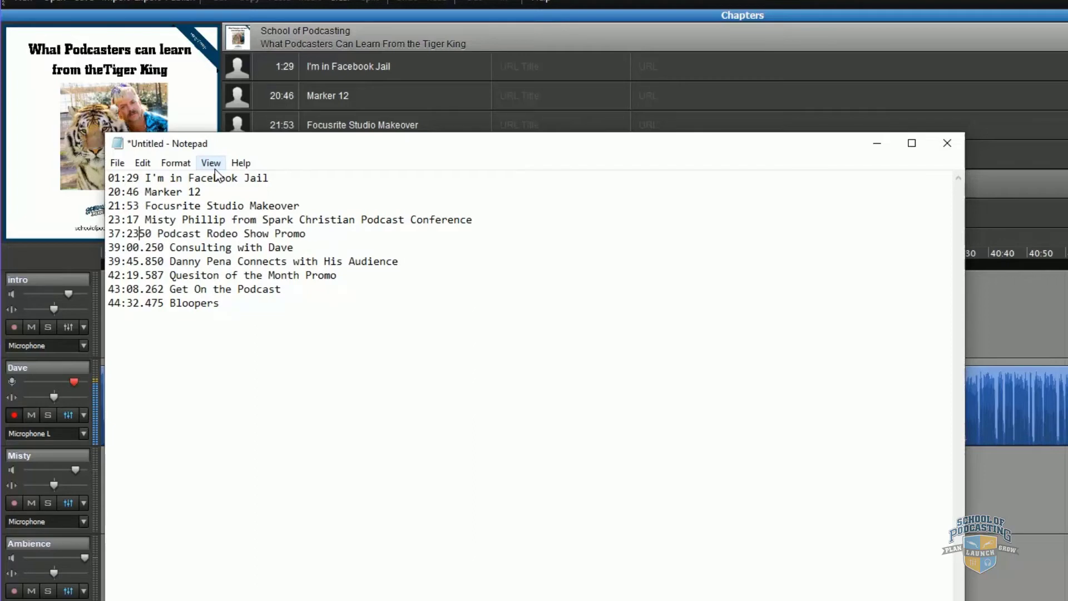
key("Down")
key("Delete")
key("Delete")
key("Delete")
key("Delete")
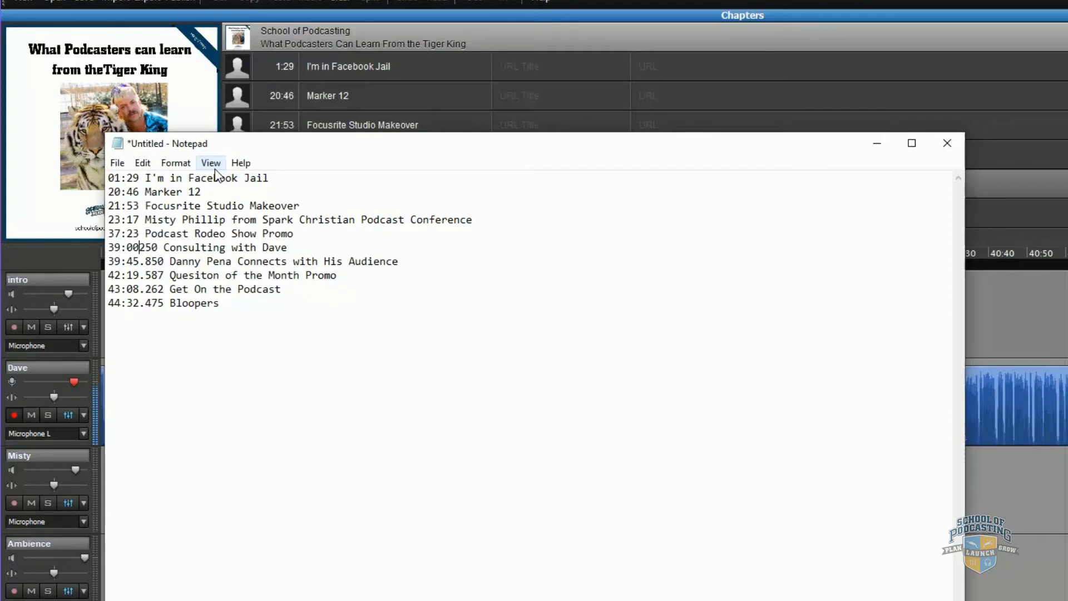
key("Down")
key("Delete")
key("Delete")
key("Delete")
key("Delete")
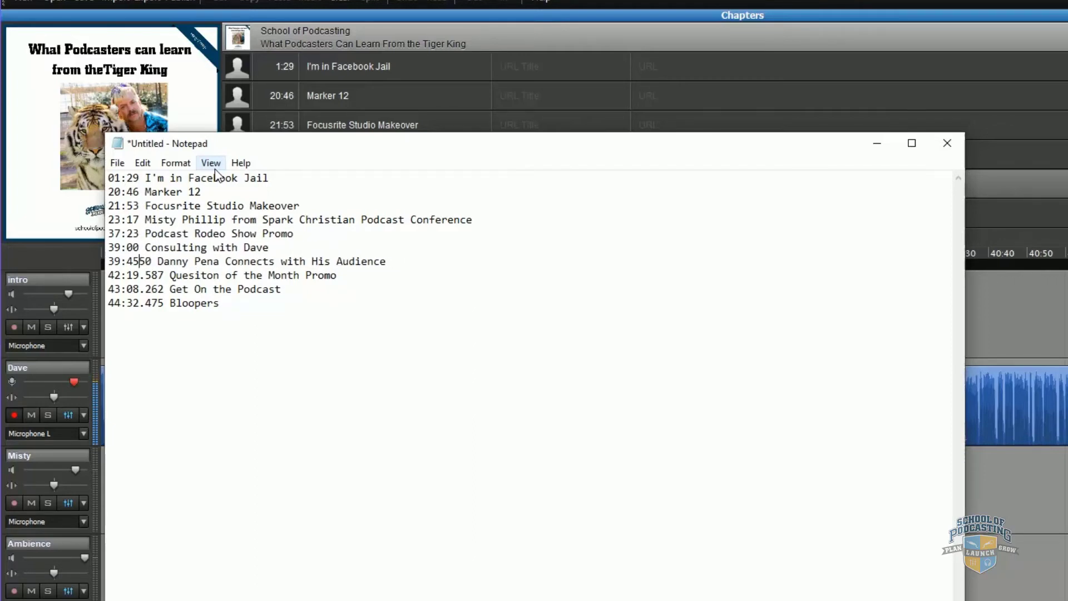
key("Delete")
key("Delete")
key("Delete")
key("Delete")
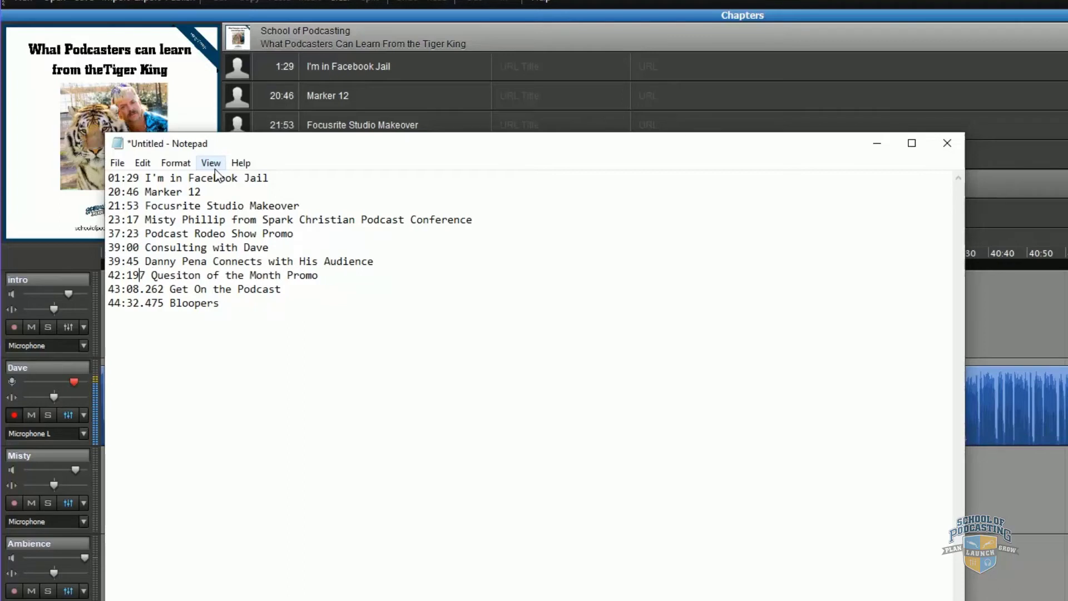
key("Down")
key("Delete")
key("Delete")
key("Delete")
key("Delete")
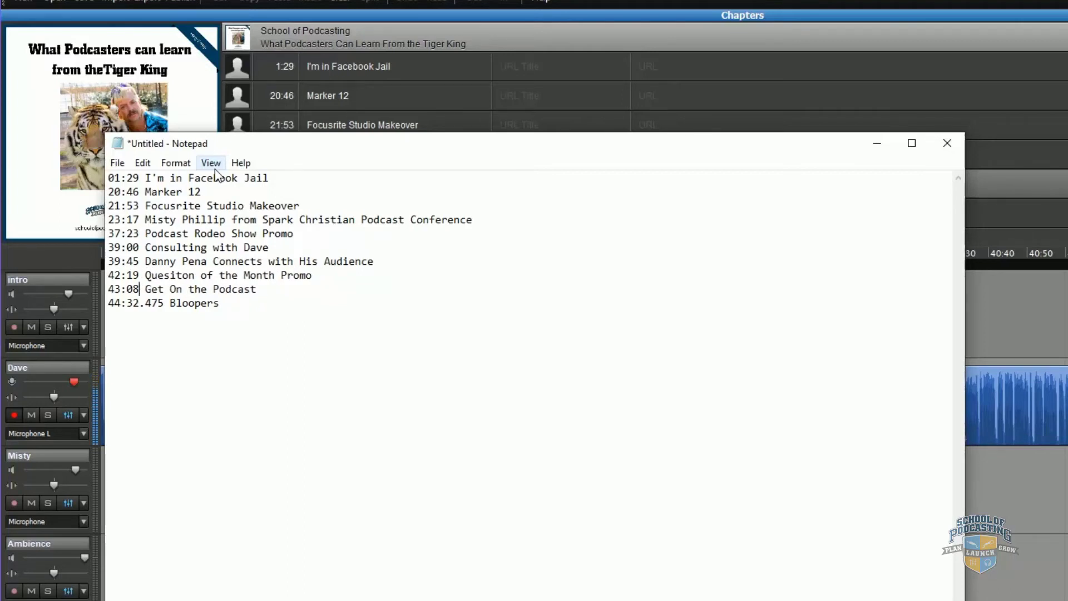
key("Delete")
key("Delete")
key("Delete")
key("Delete")
key("Delete")
- Fix the line breaks so Marker 12 sits on its own line again
key("Up")
key("Up")
key("BackSpace")
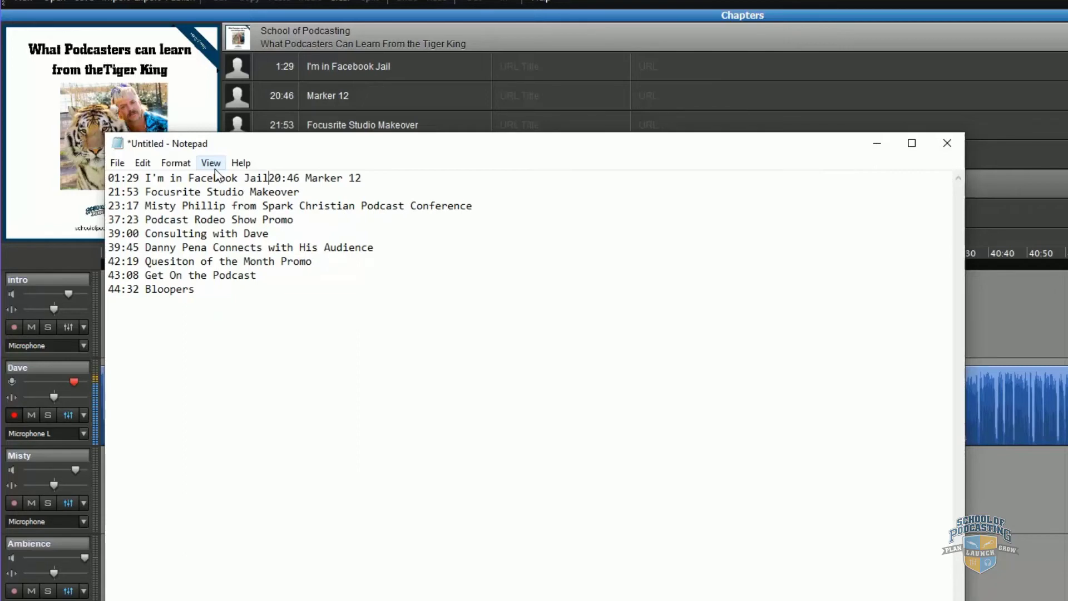
key("Return")
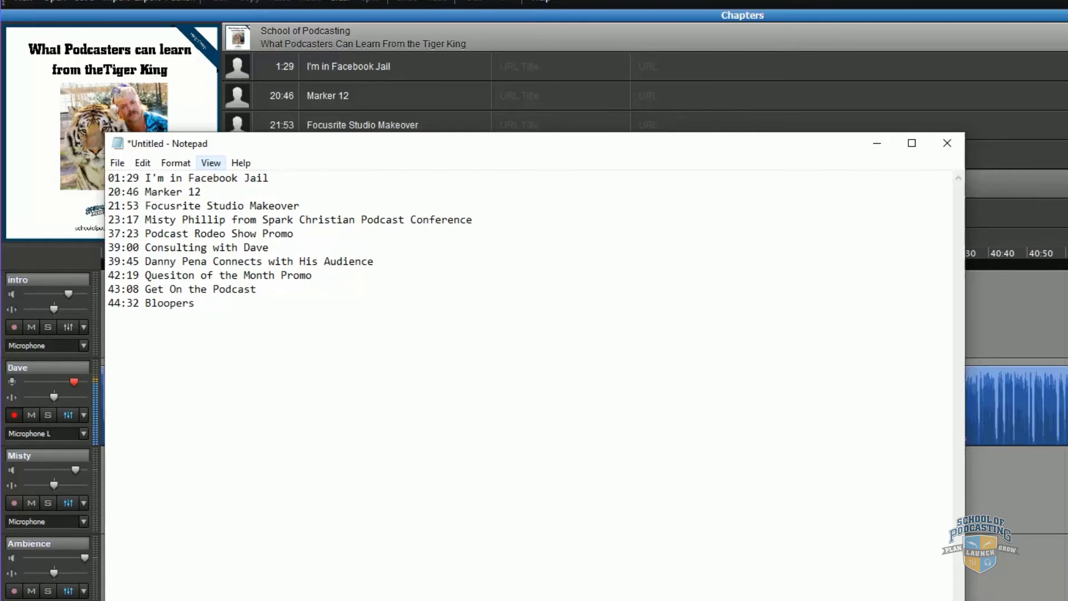